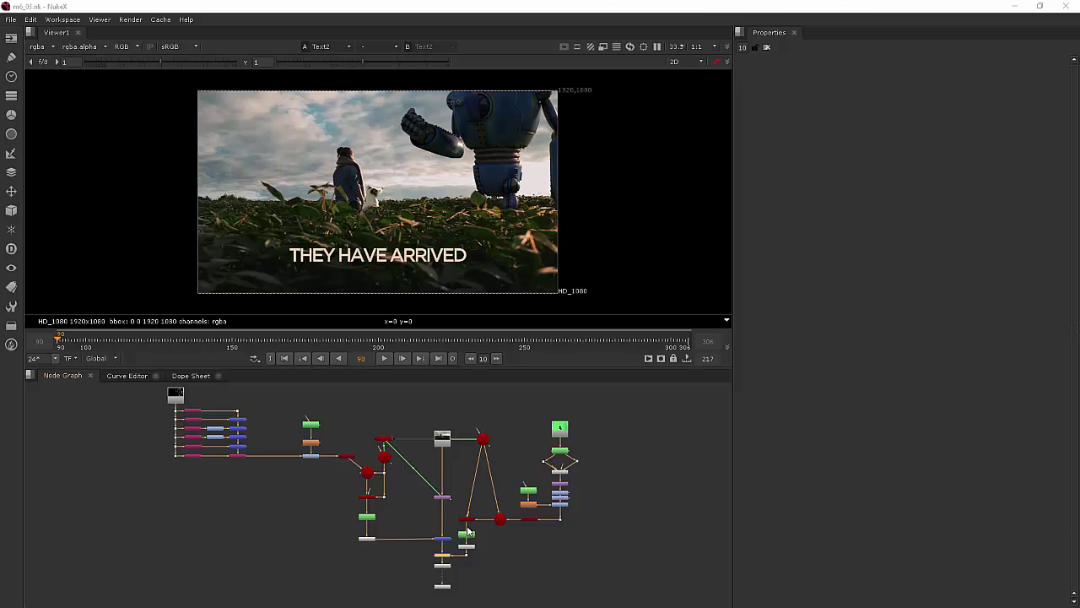
Open the properties of the Text2 node below the Merge6 node.
scroll(465, 548, "up", 4)
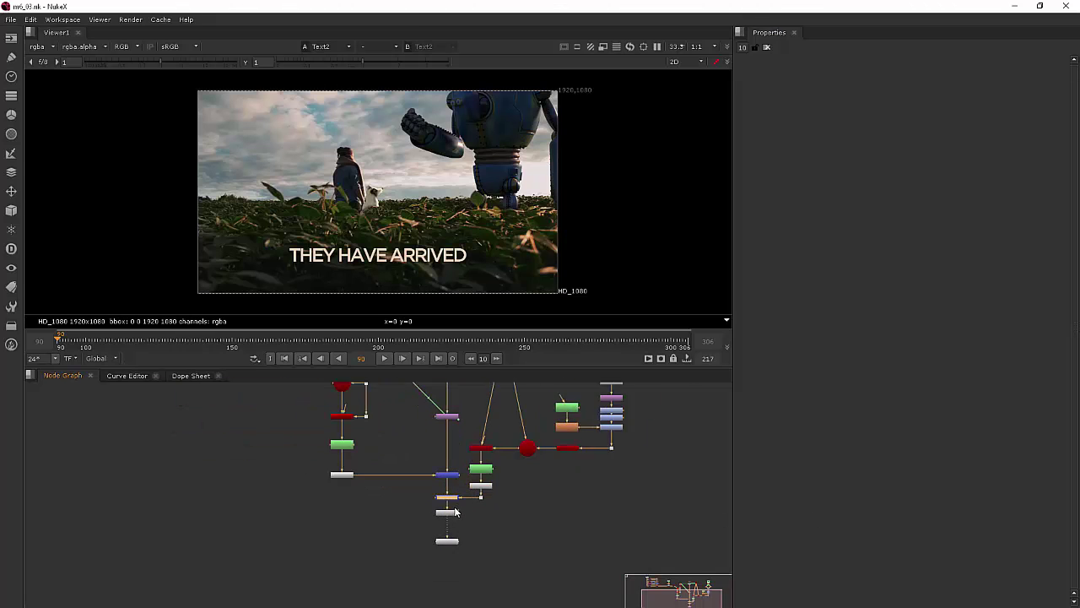
scroll(454, 511, "up", 5)
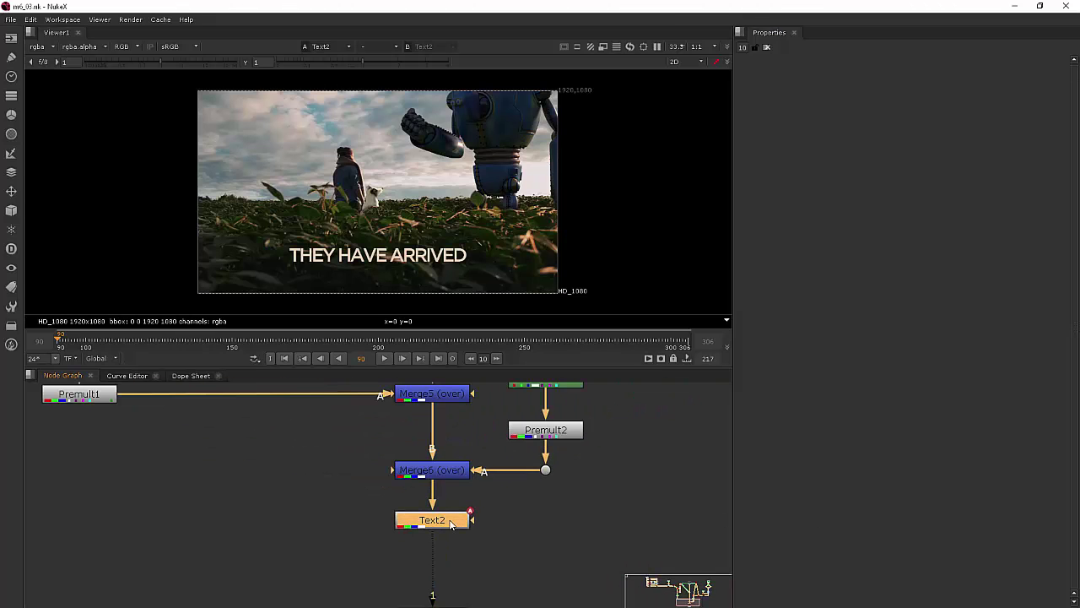
double_click(450, 523)
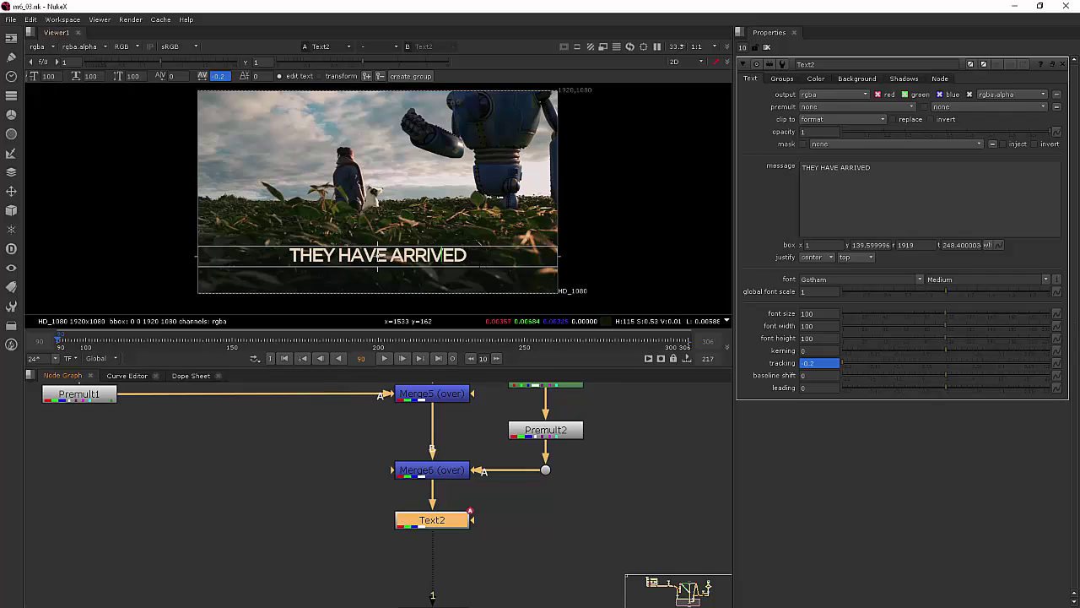
Play the title animation from frame 90 to review the text tracking, and return to frame 90.
left_click(384, 357)
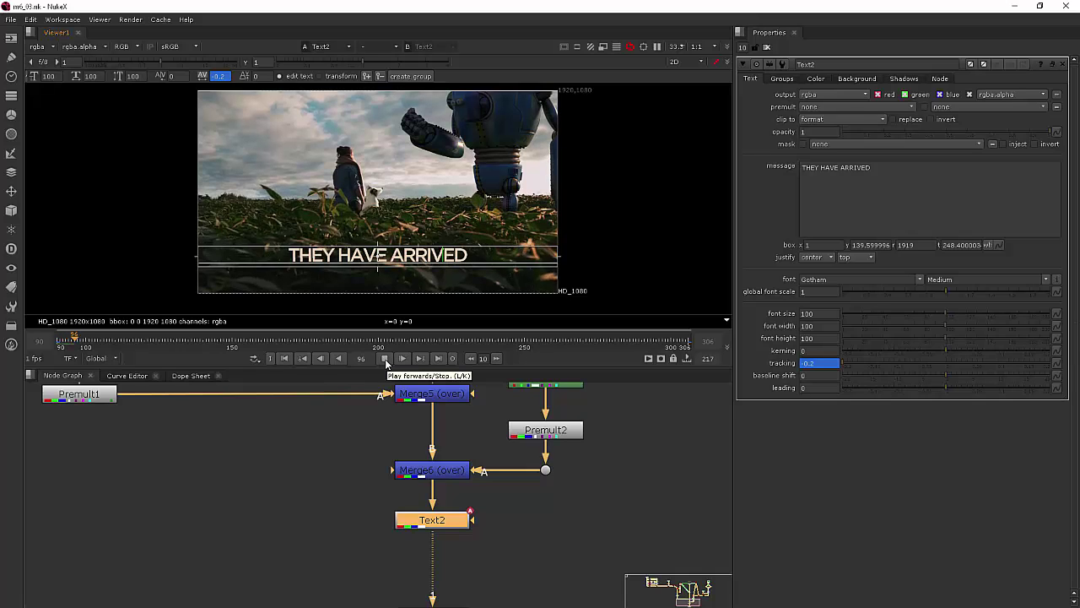
left_click(386, 359)
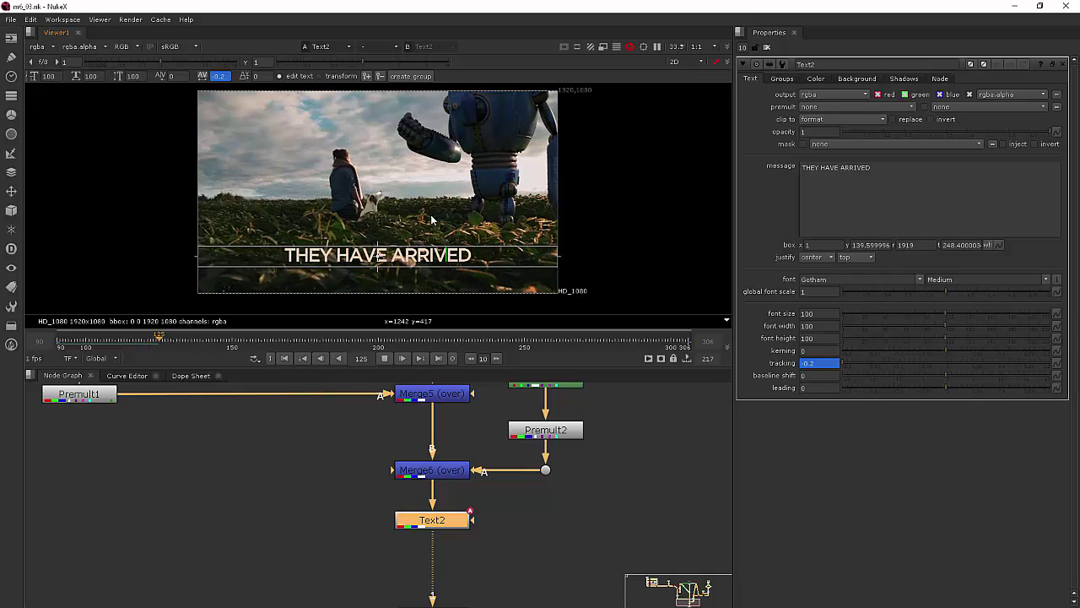
left_click(386, 358)
left_click_drag(97, 341, 58, 346)
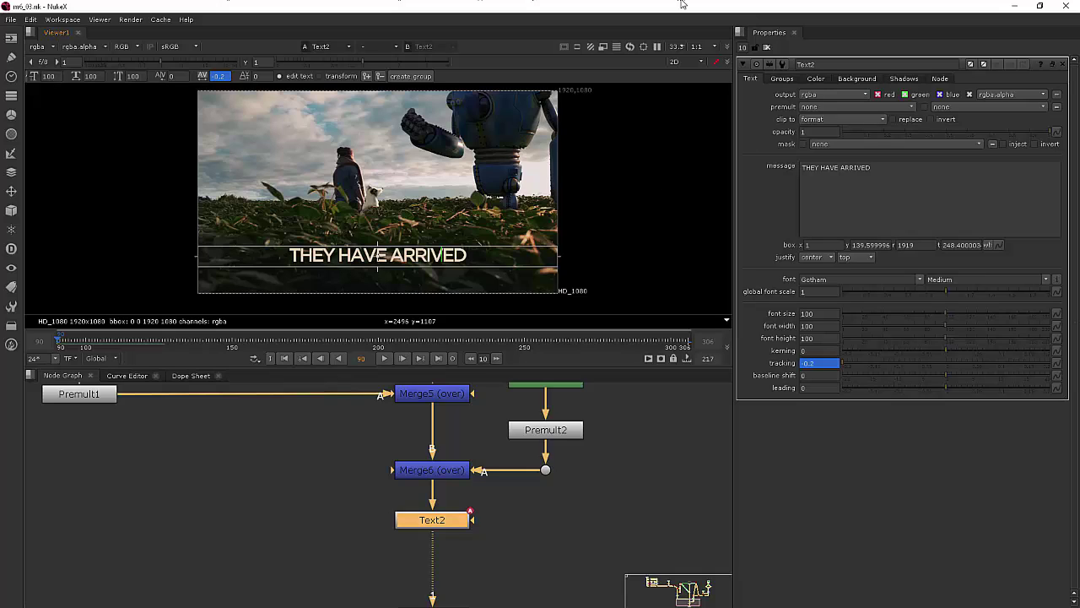
Create an animation group from the word ARRIVED in the Text2 message.
left_click(629, 236)
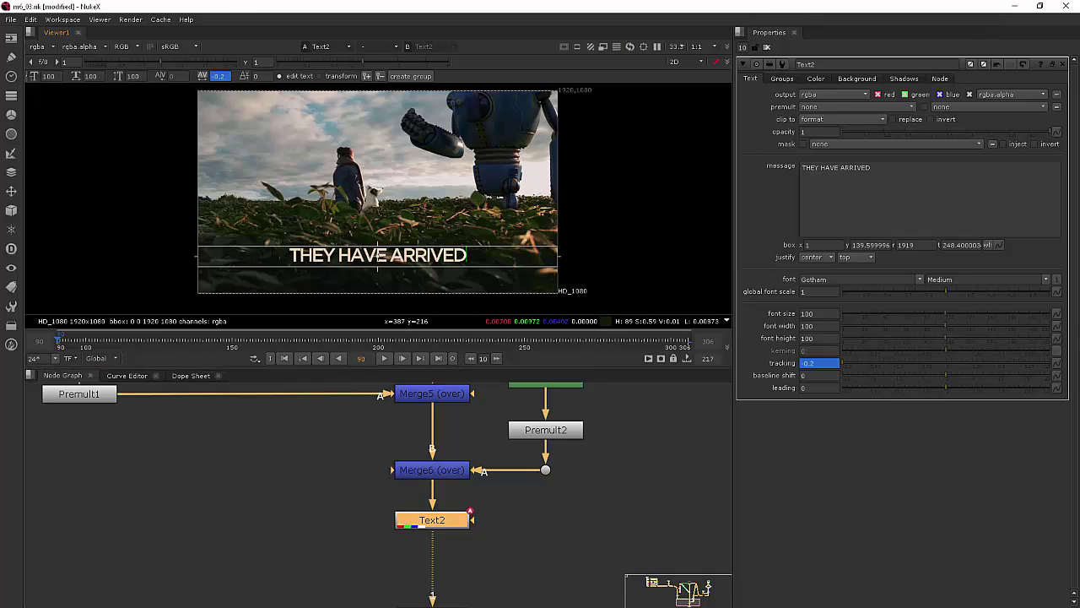
left_click(391, 253)
double_click(413, 254)
double_click(854, 167)
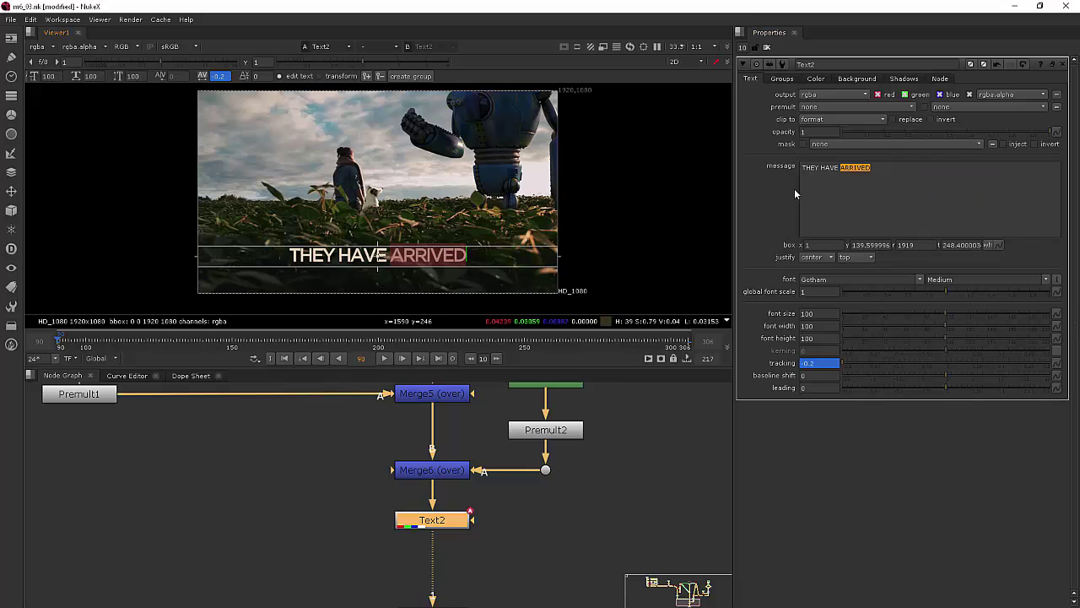
left_click_drag(817, 167, 840, 167)
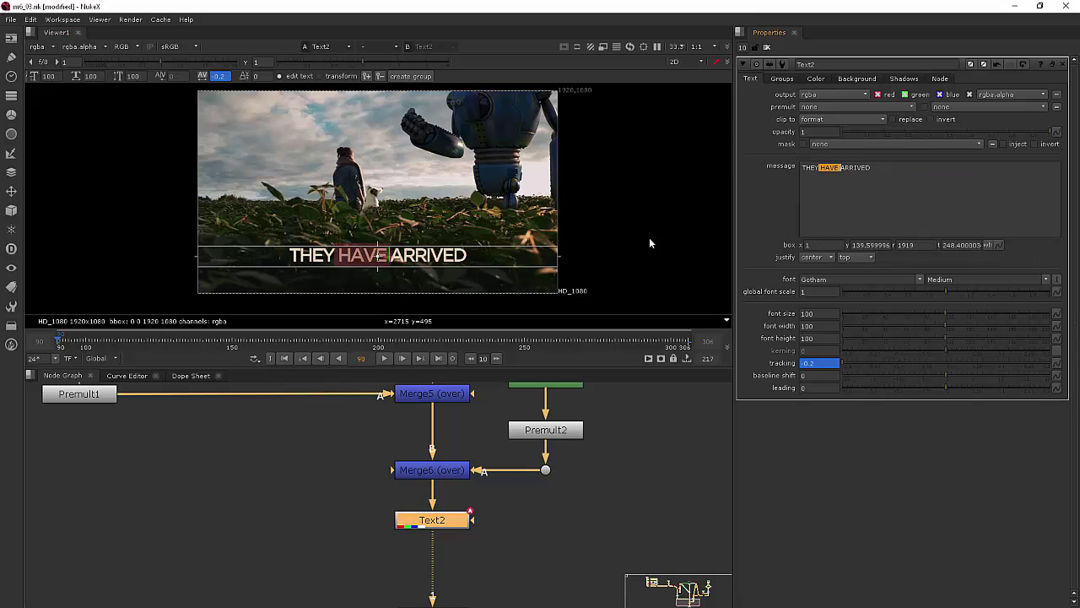
left_click(844, 168)
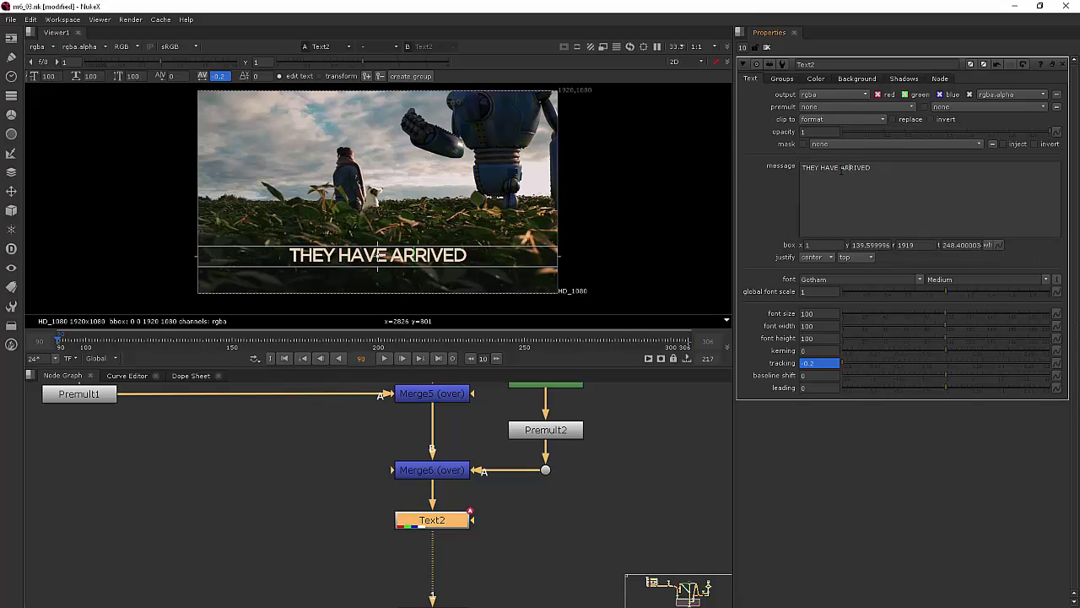
left_click_drag(841, 167, 871, 167)
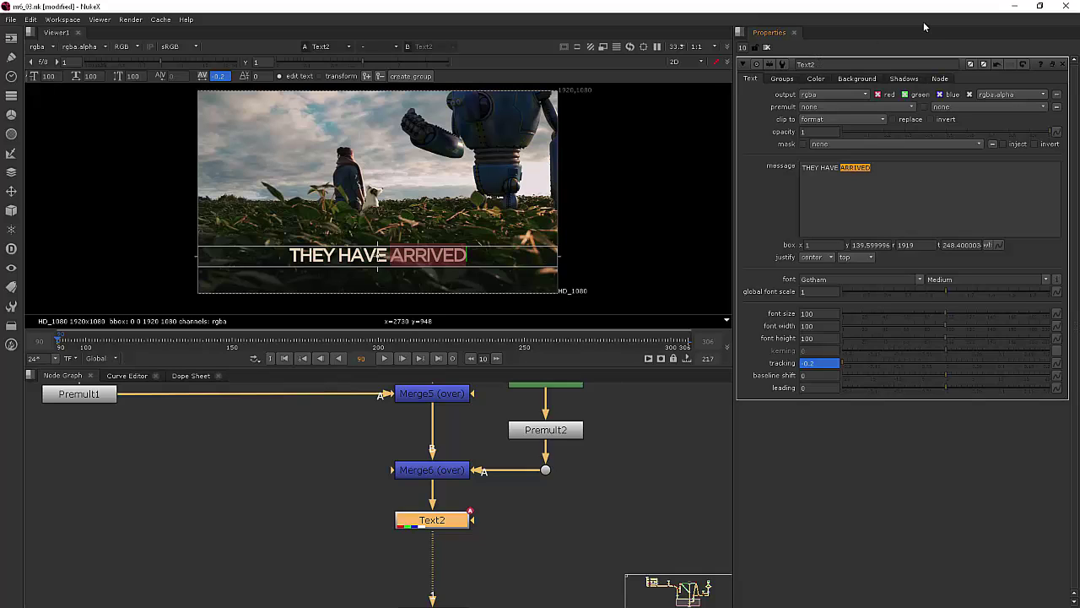
left_click(791, 81)
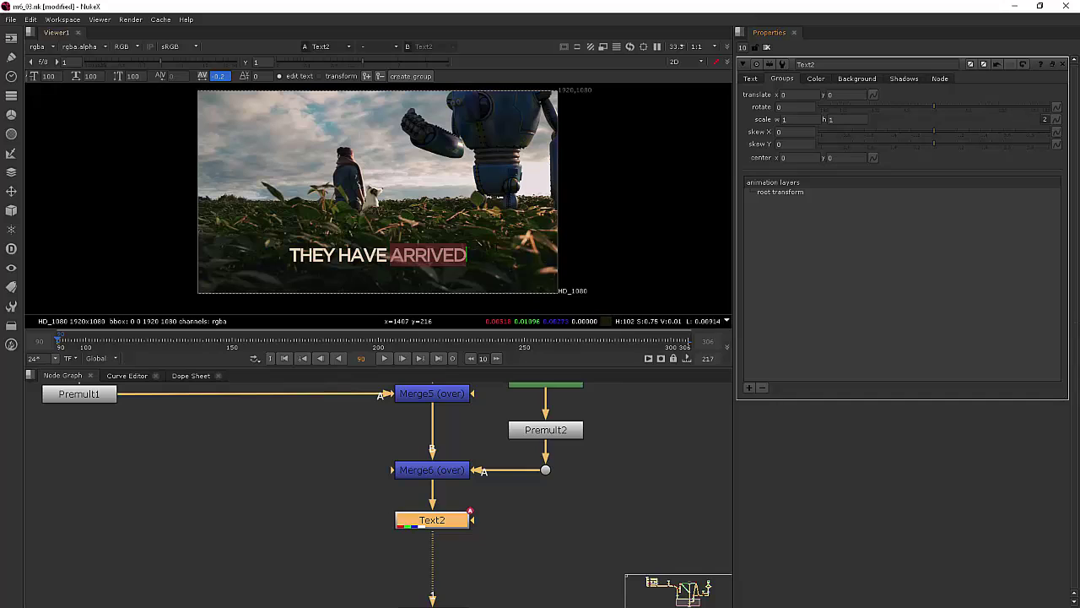
left_click(749, 389)
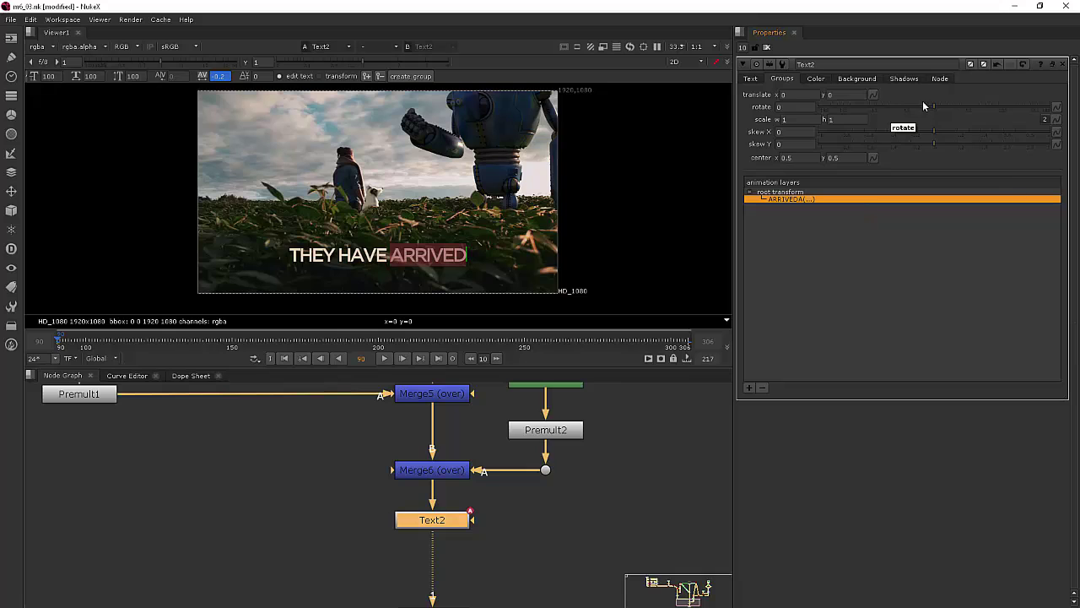
Rotate the ARRIVED group to 39 and the root transform to -31.
left_click_drag(936, 106, 958, 114)
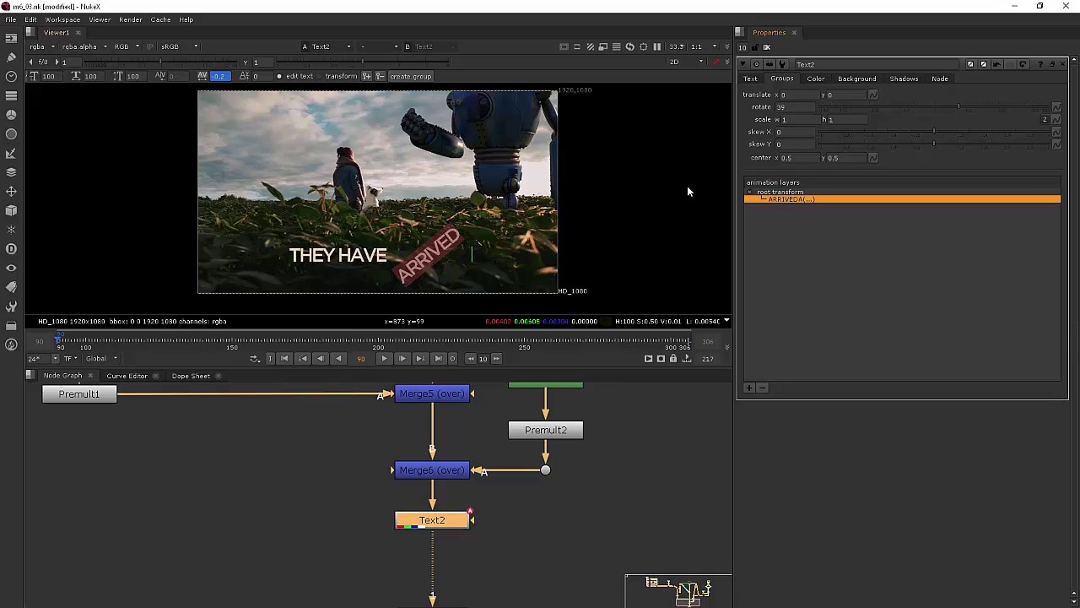
left_click(776, 192)
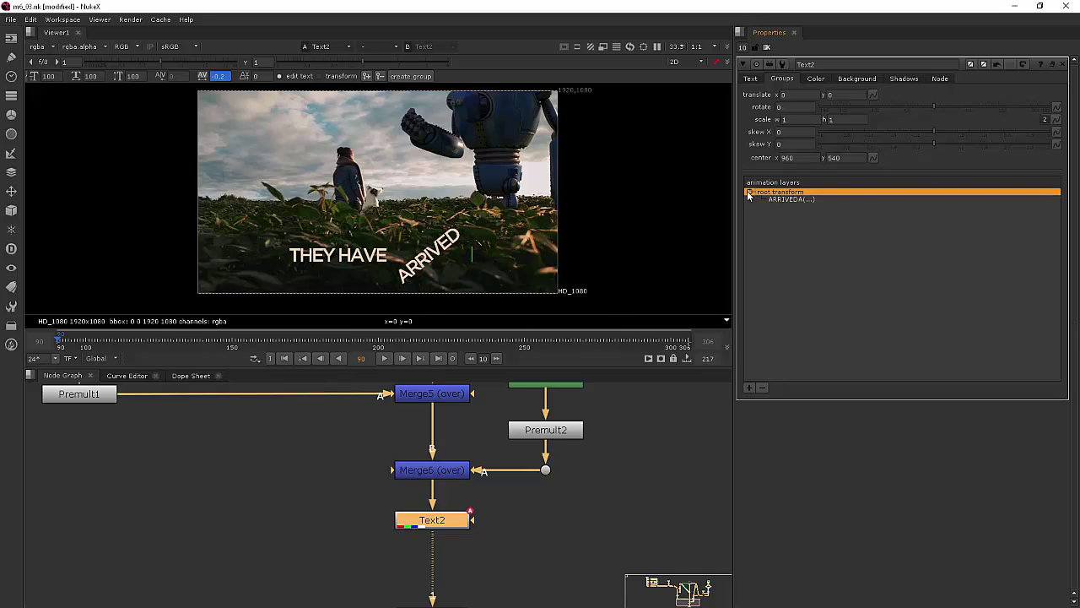
left_click_drag(931, 106, 914, 129)
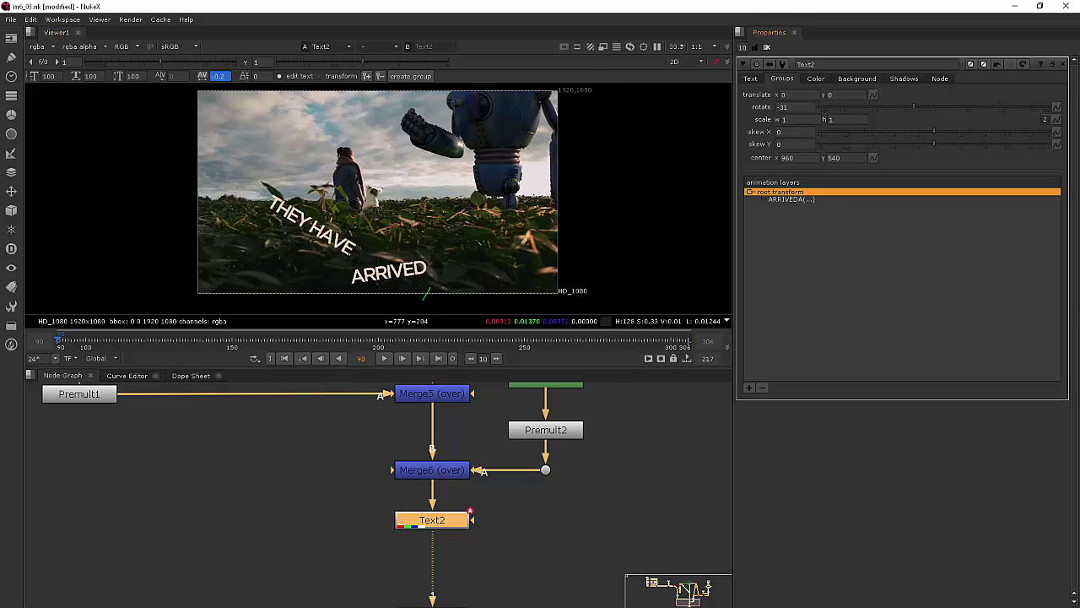
Reset the rotation of both the root transform and the ARRIVED group to 0.
left_click(805, 109)
type("0")
key("Return")
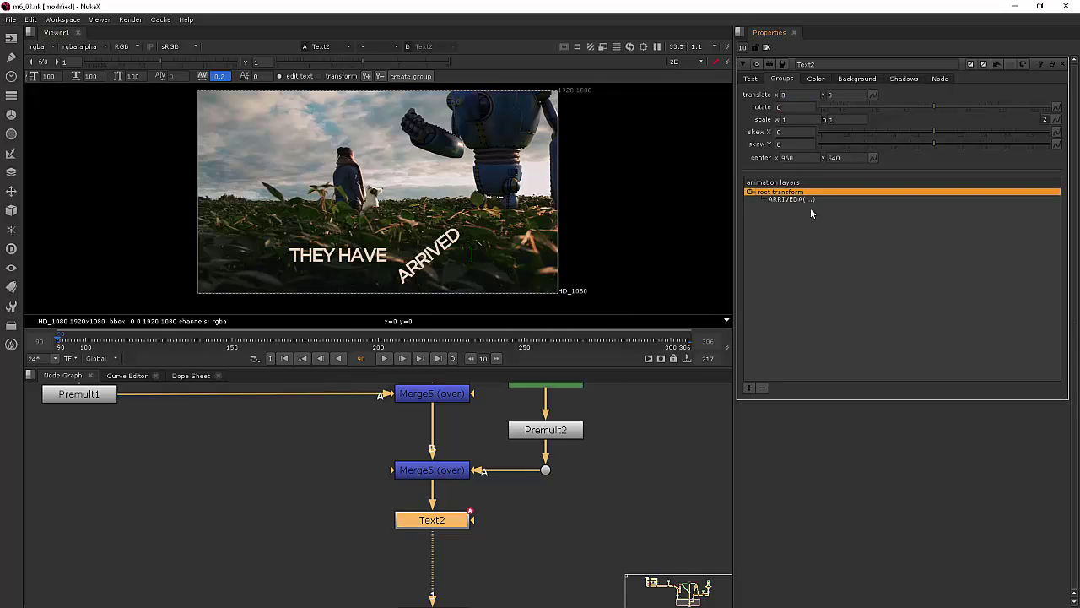
left_click(800, 200)
left_click(796, 108)
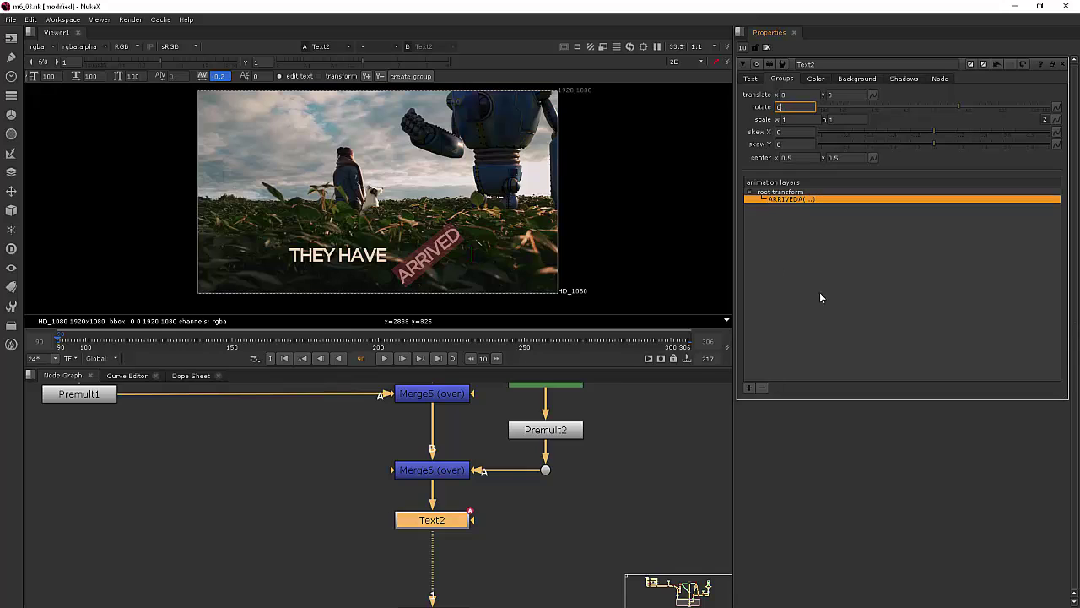
type("0")
key("Return")
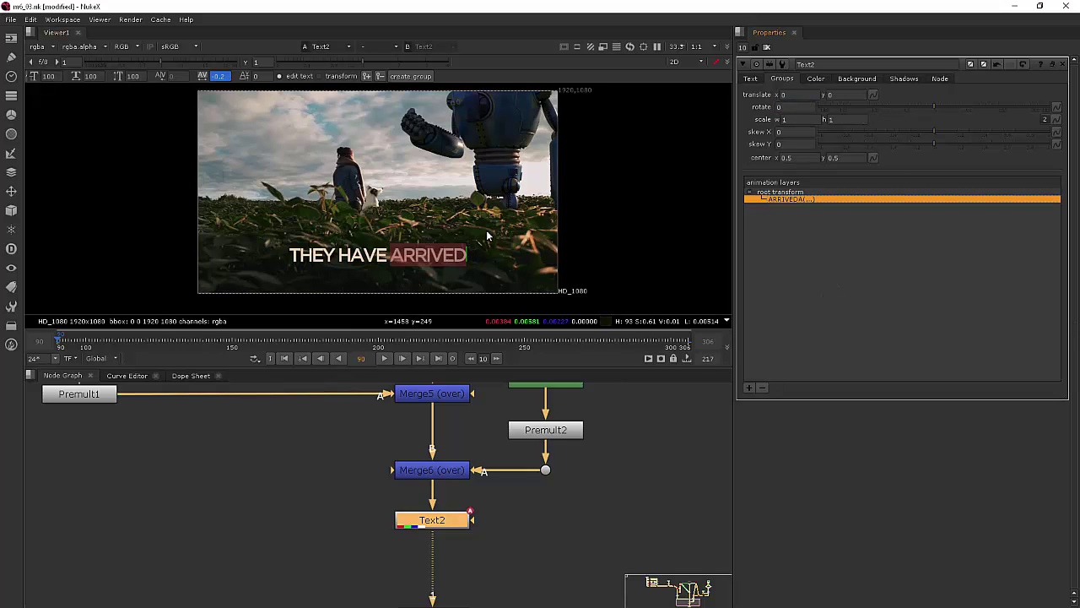
Create an animation group from the letters EY in THEY, with the viewer in transform mode.
left_click(464, 259)
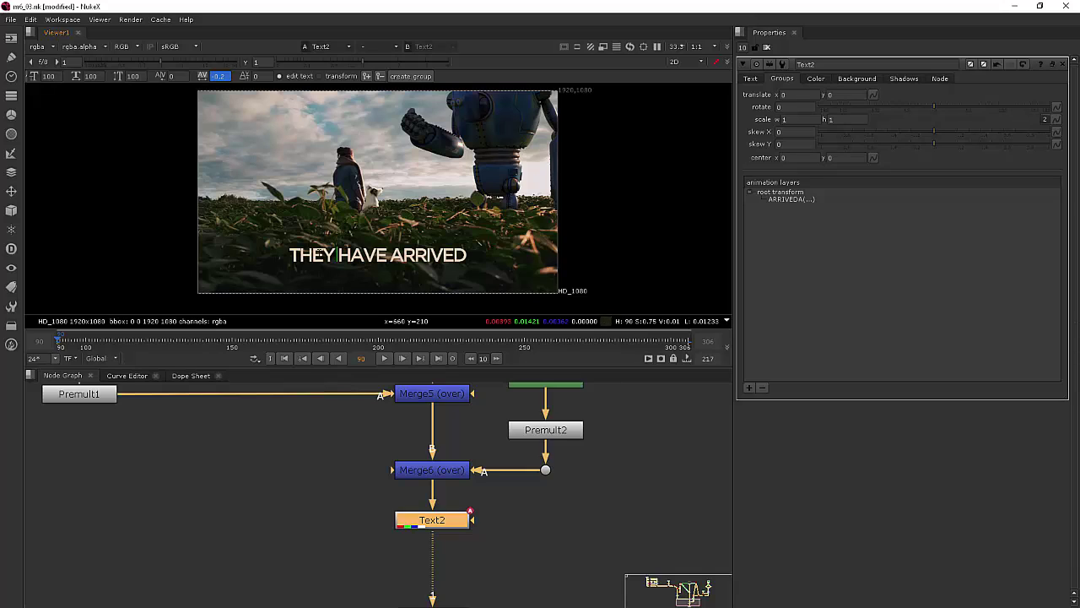
left_click_drag(316, 253, 334, 253)
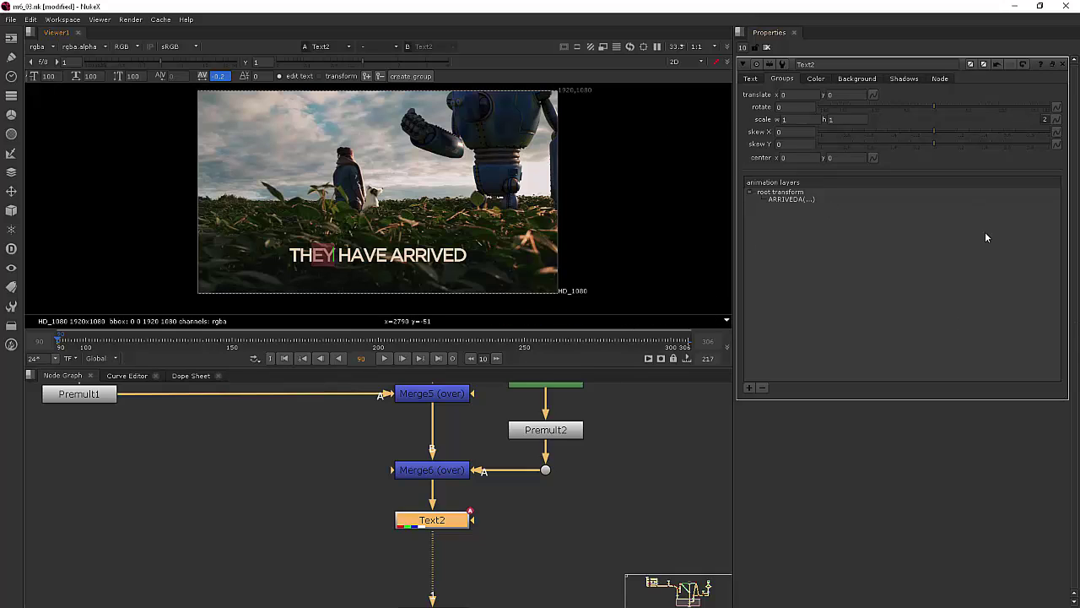
left_click(403, 80)
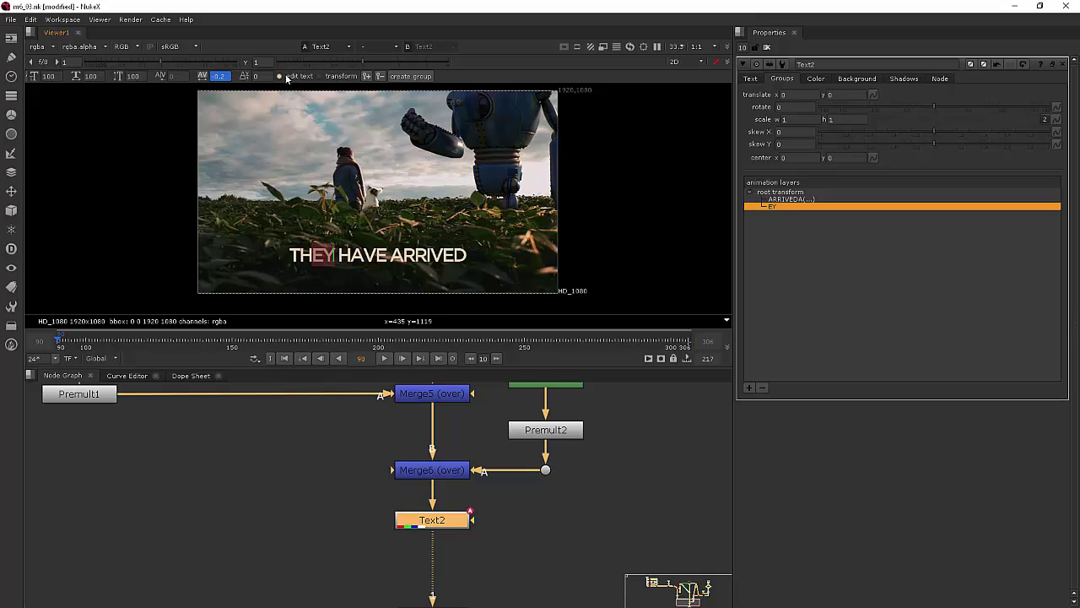
left_click(349, 77)
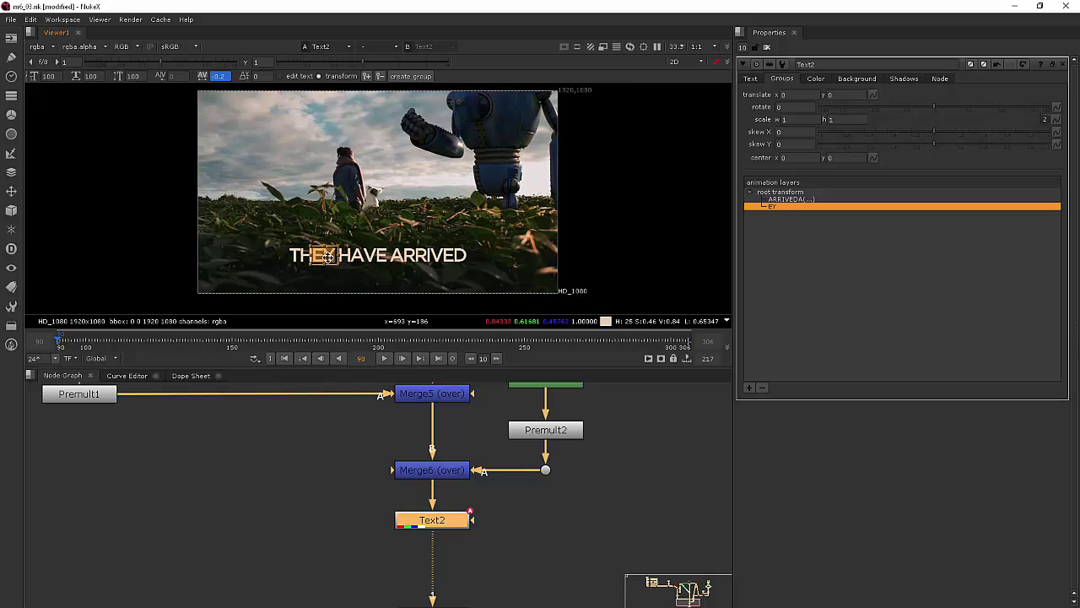
Try moving the EY group freely around the image, and undo all of these moves.
left_click_drag(327, 254, 366, 192)
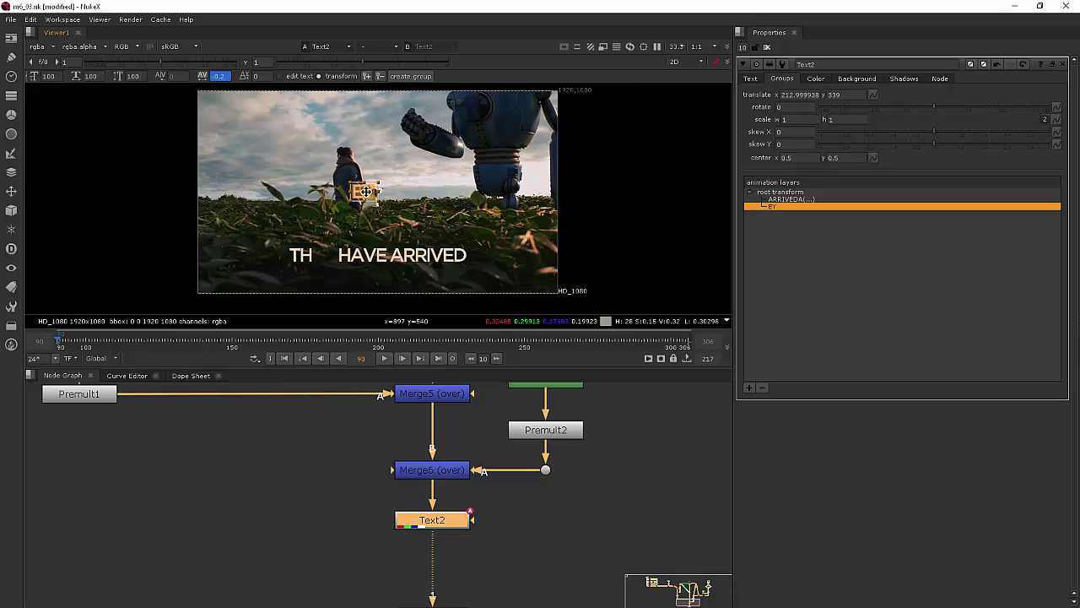
left_click_drag(364, 191, 274, 130)
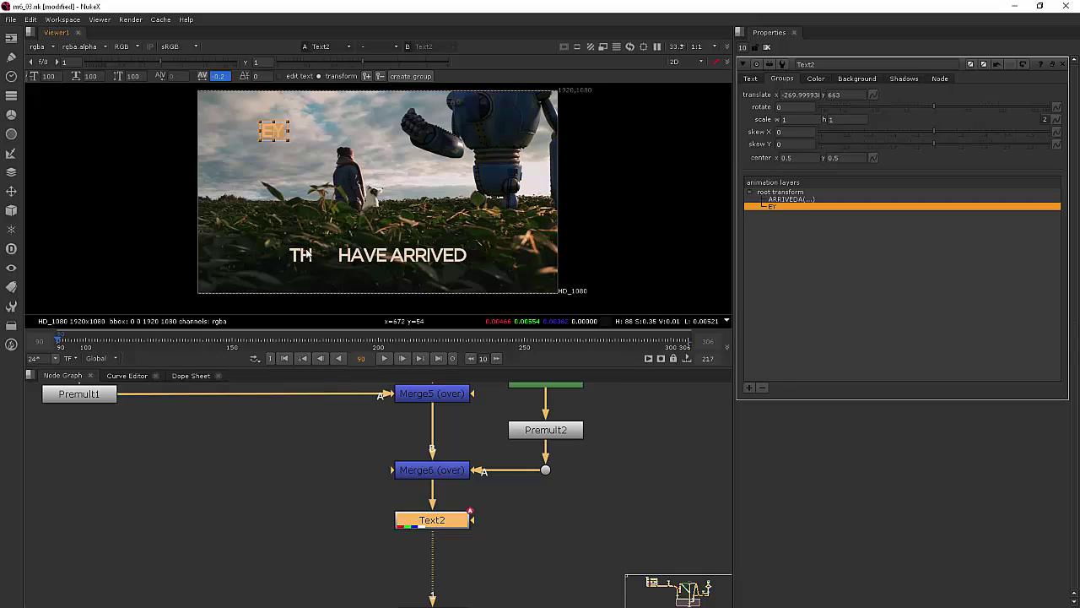
left_click_drag(270, 131, 329, 258)
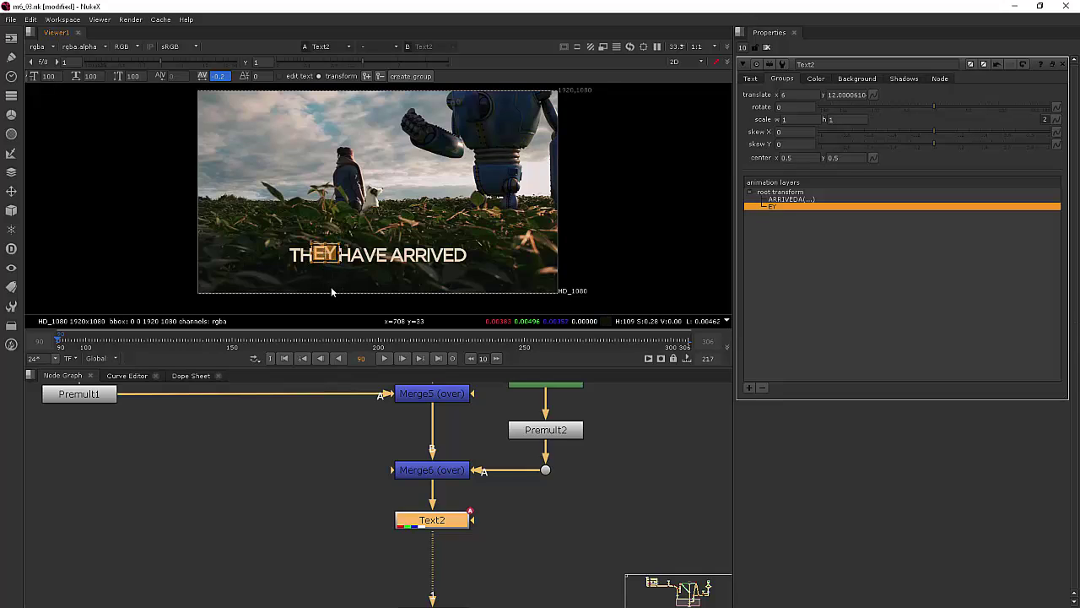
key("ctrl+z")
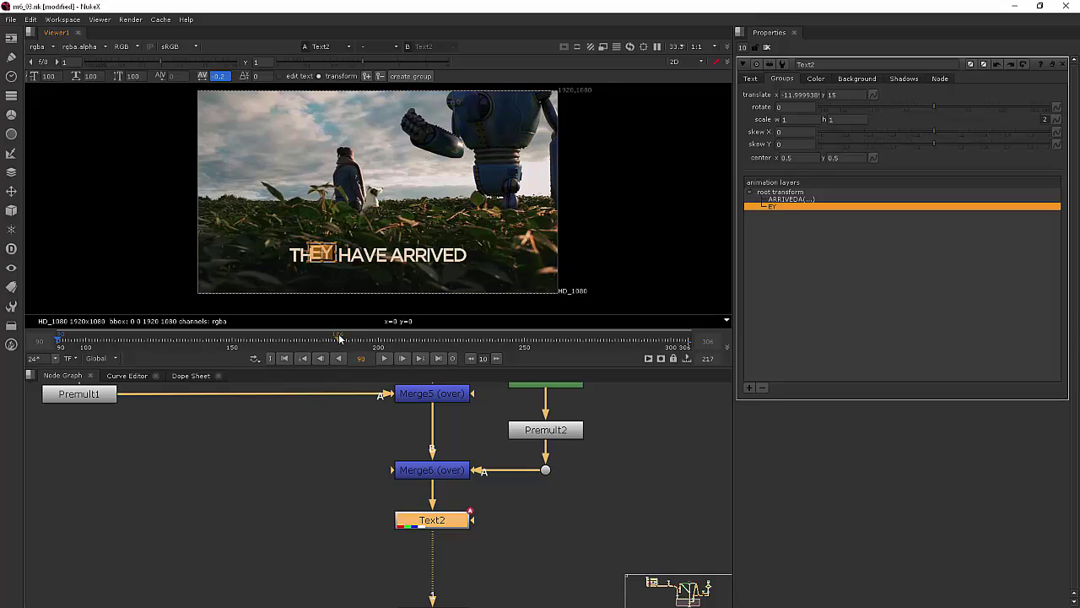
key("ctrl+z")
key("ctrl+z")
key("ctrl+z")
key("ctrl+z")
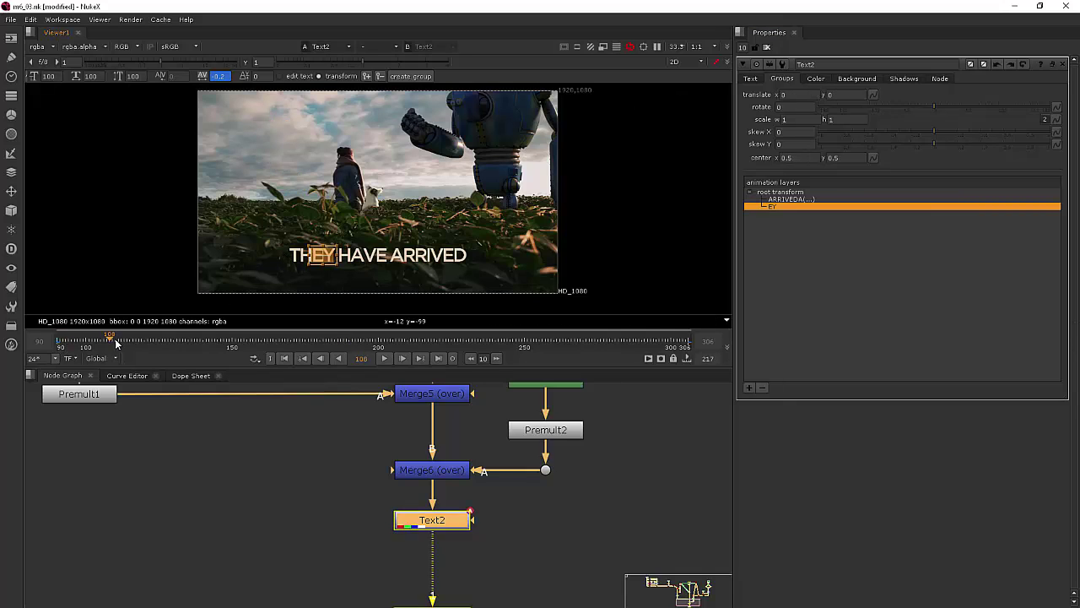
Keyframe the EY group at frame 173, moved into the sky at about -258, 543 and scaled to about 1.39 by 1.35.
left_click(300, 342)
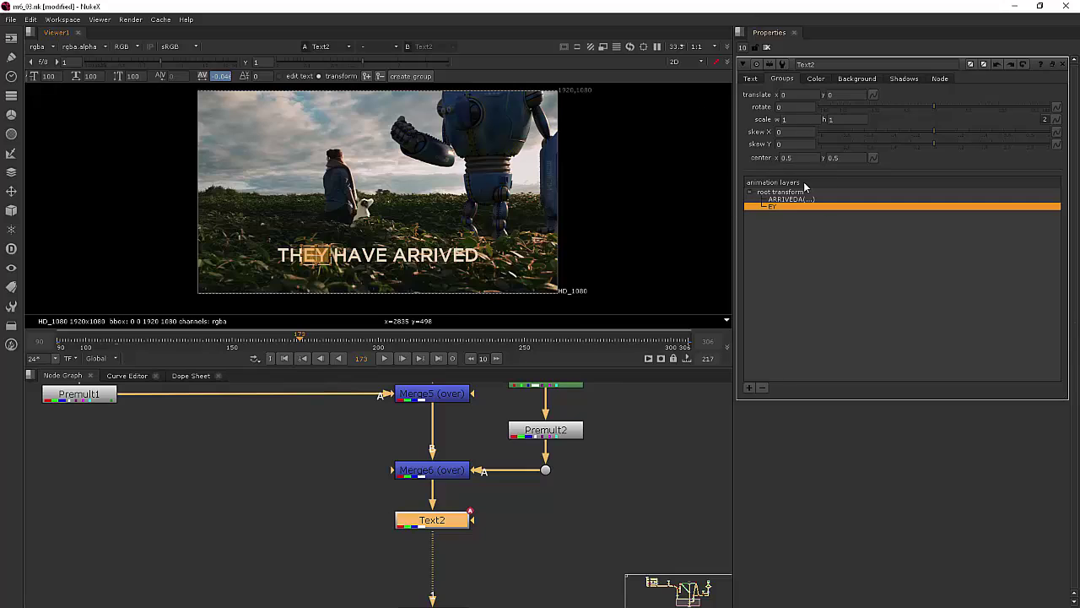
left_click(366, 76)
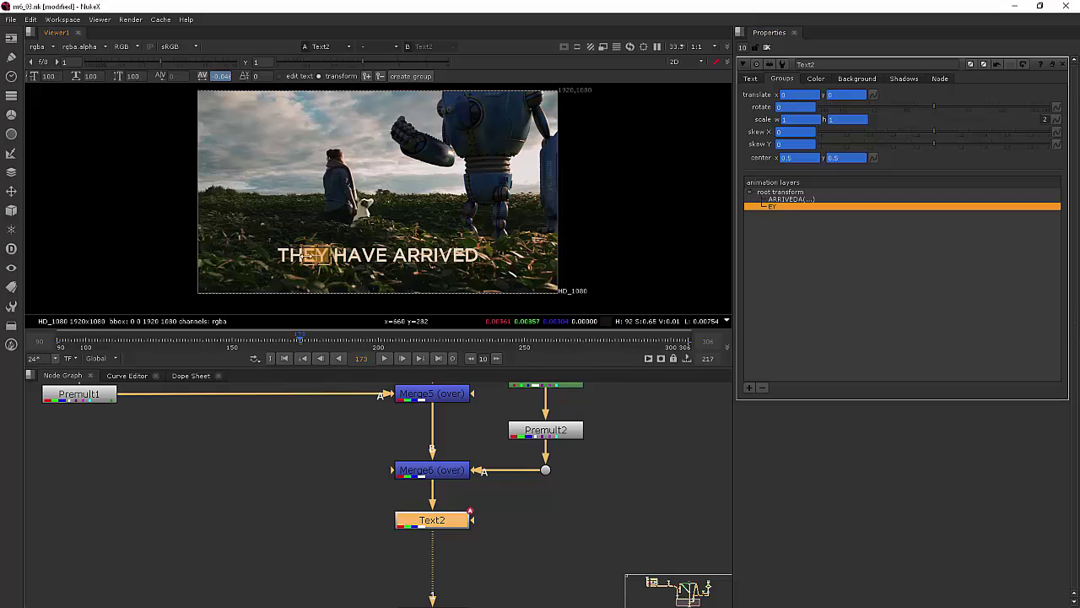
left_click_drag(314, 255, 312, 126)
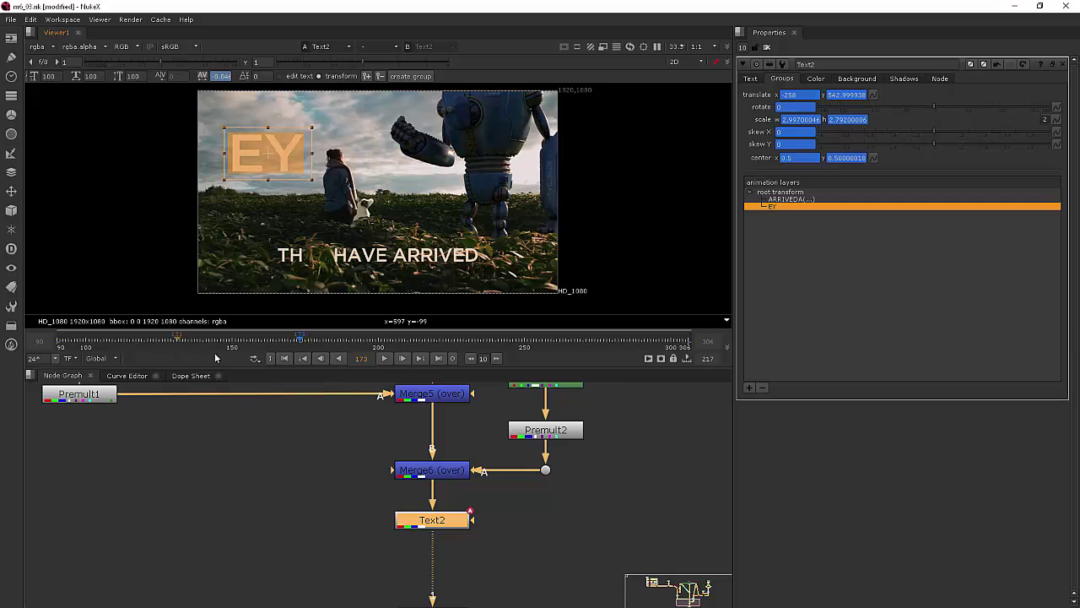
left_click_drag(277, 341, 202, 340)
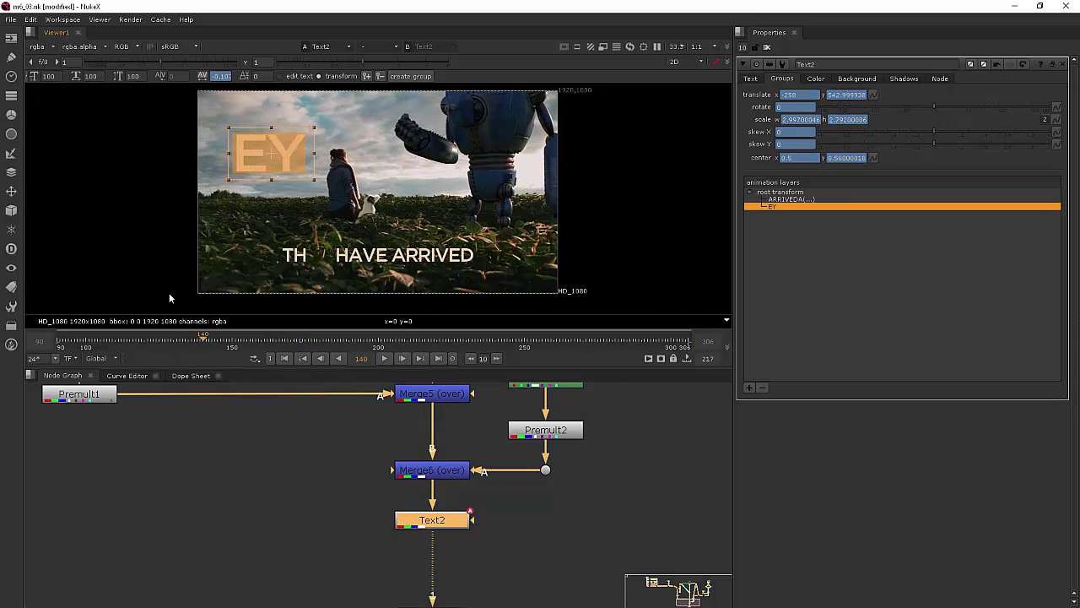
left_click(299, 340)
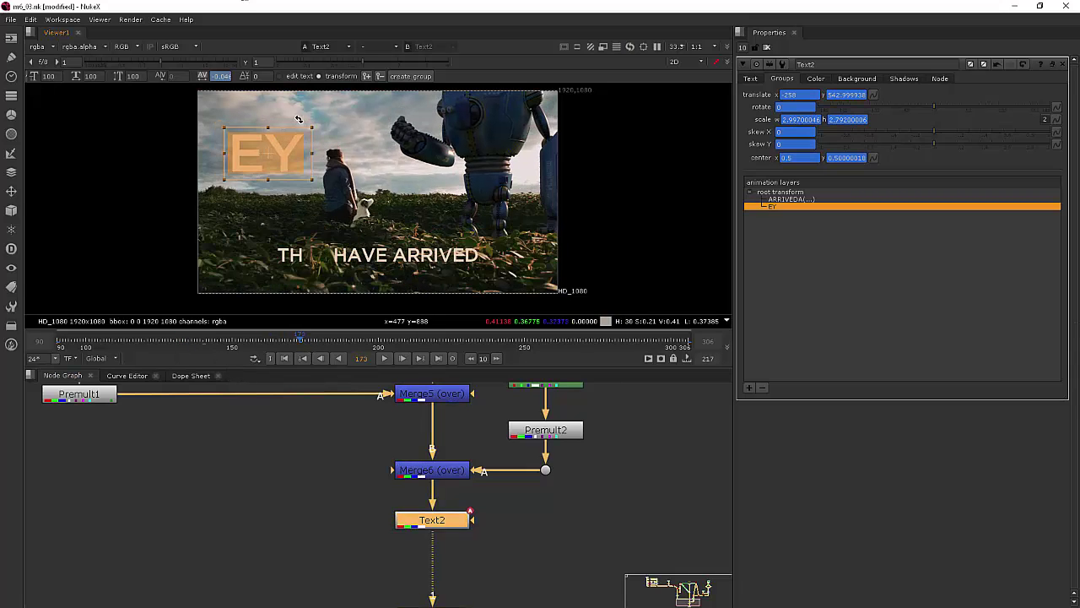
left_click_drag(311, 125, 289, 140)
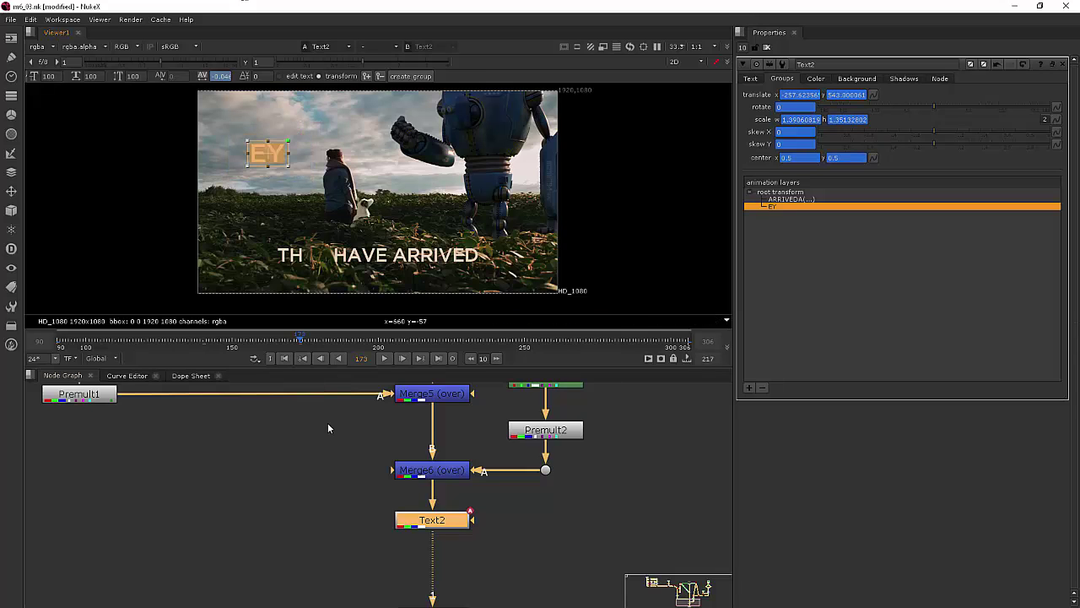
At frame 145, move the EY group back into the word THEY and scale it to about 0.49 by 1.95.
left_click(218, 340)
left_click_drag(289, 145, 315, 252)
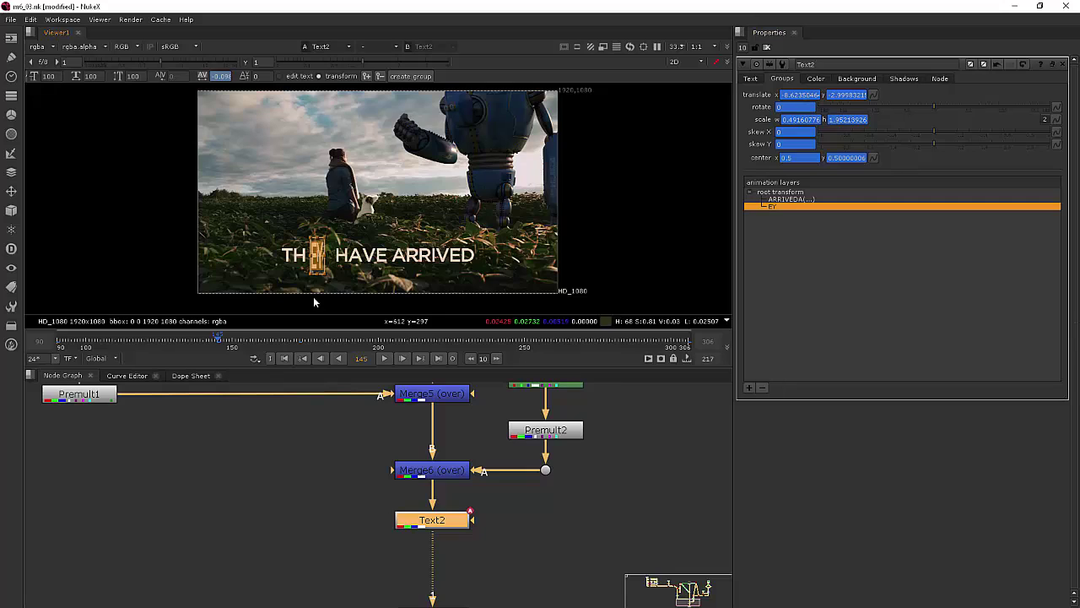
Set the EY group's translate to 0 in both x and y at frame 145.
left_click(802, 95)
type("0")
key("Tab")
type("0")
Reset the EY group's scale at frame 145 to a width of 1 and a height of 1.
left_click(790, 119)
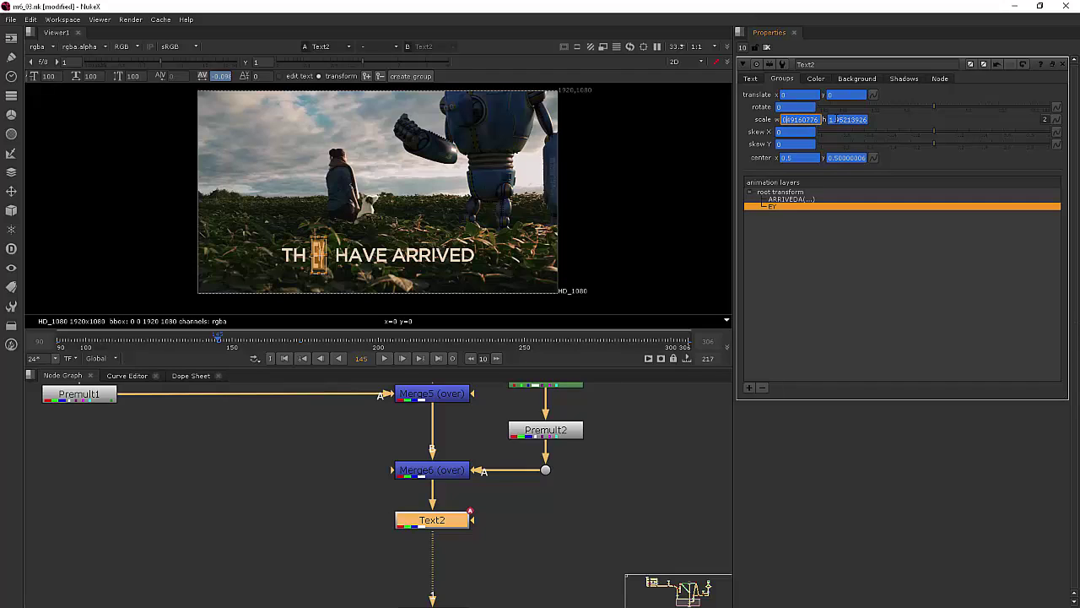
double_click(793, 119)
type("0")
key("Tab")
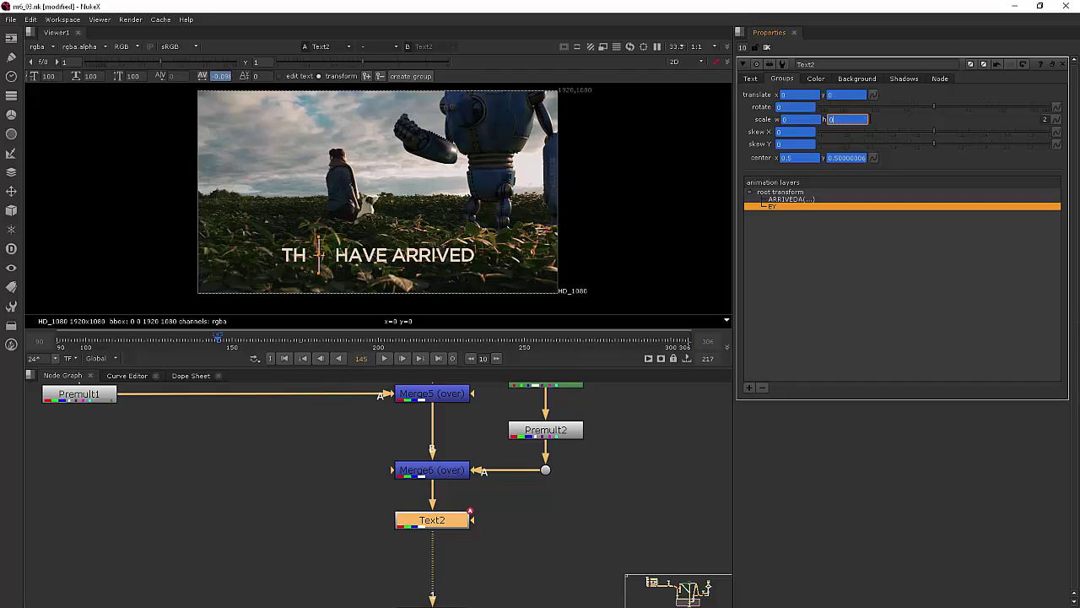
type("0")
left_click(798, 120)
type("1")
left_click(849, 120)
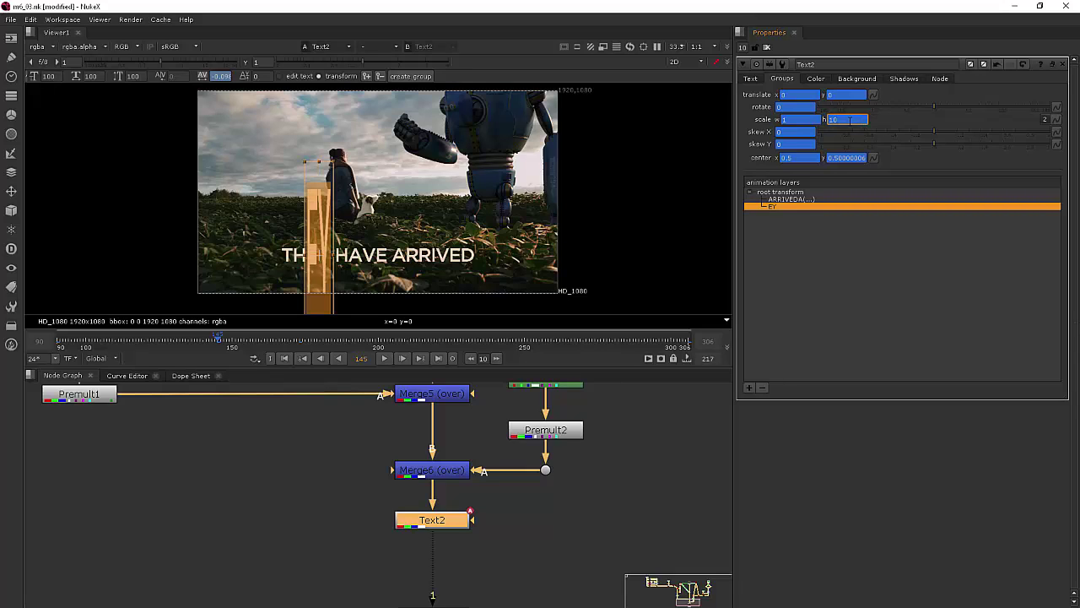
left_click(799, 120)
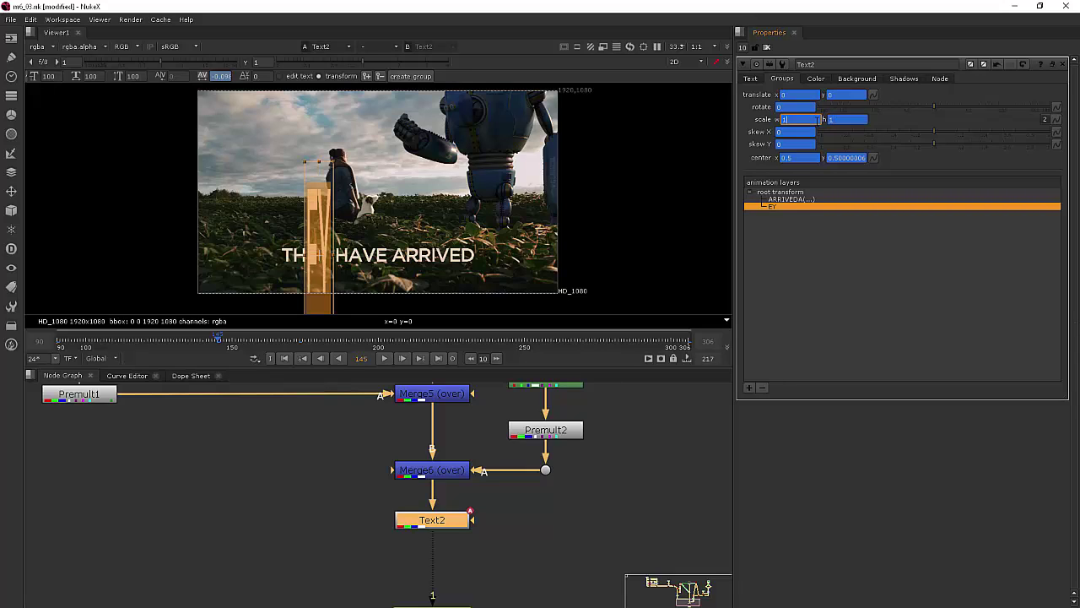
At frame 173, select the EY group and enlarge it in the sky to a scale of about 2.81 by 3.07.
left_click(394, 258)
left_click(242, 341)
left_click_drag(249, 346, 299, 349)
left_click(285, 145)
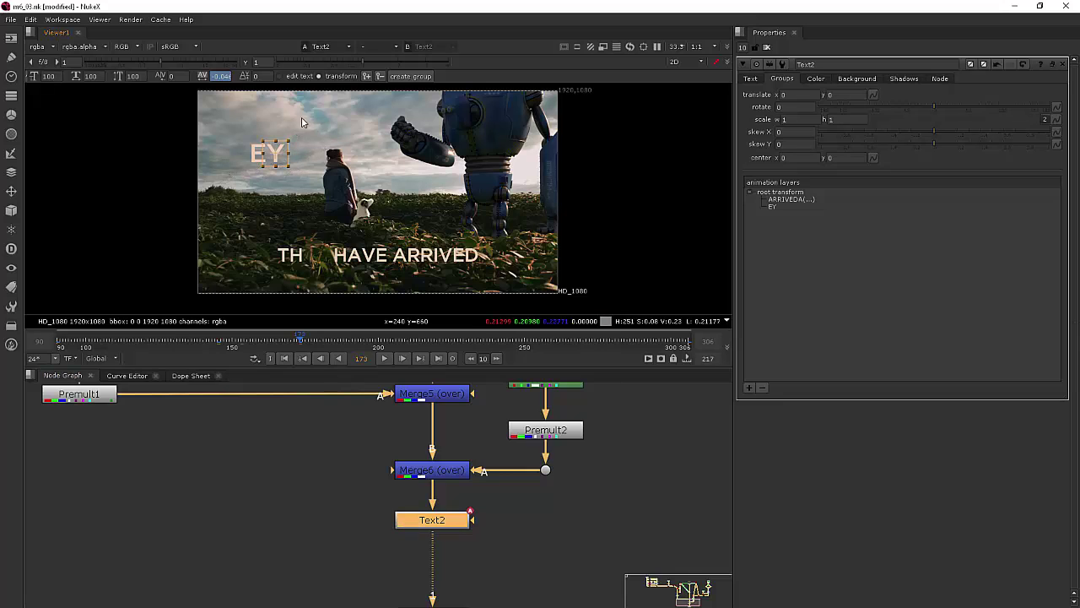
left_click(776, 207)
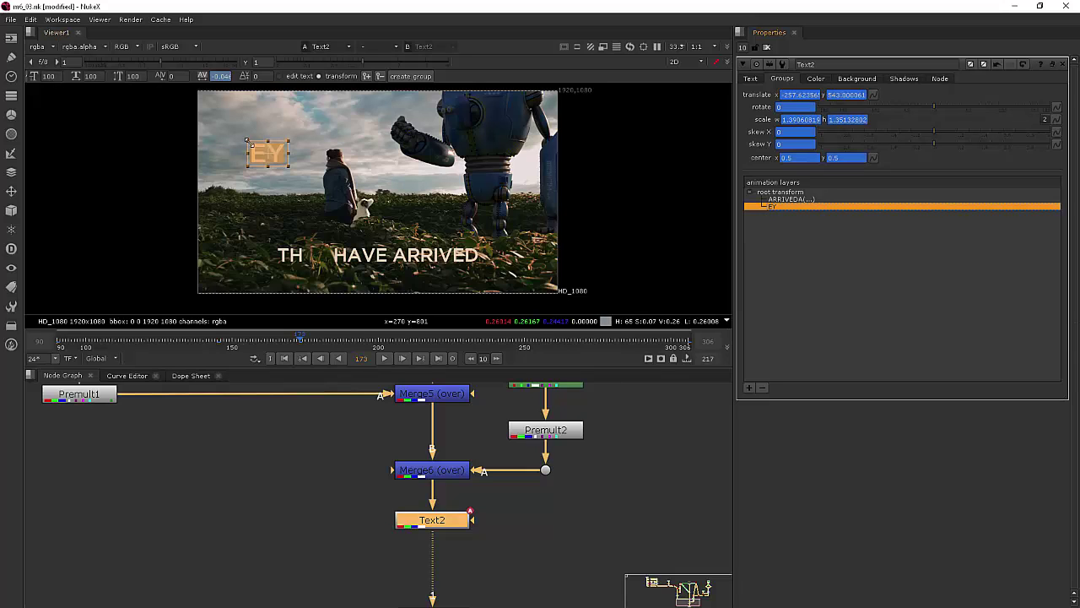
left_click_drag(248, 141, 227, 125)
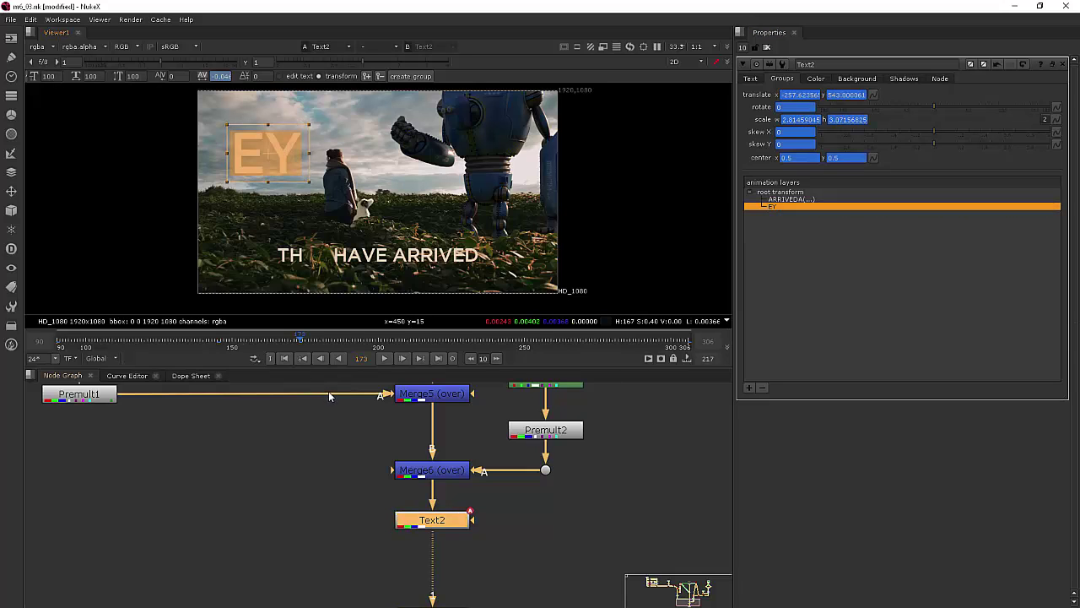
Scrub between frames 173 and 145 to review the EY group's animation, stopping at frame 145.
left_click(282, 342)
left_click(299, 342)
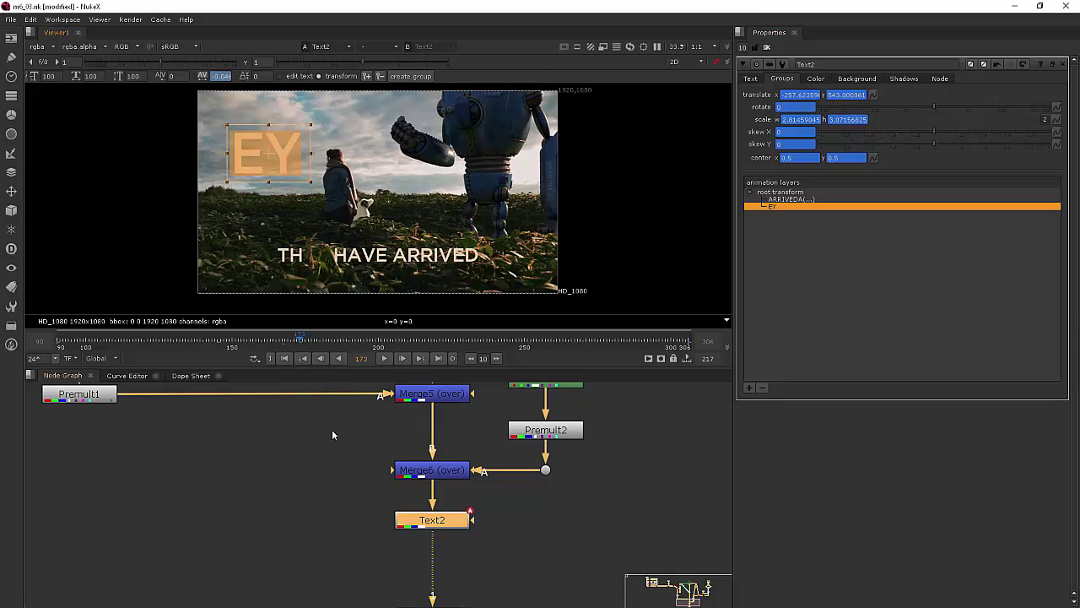
left_click(269, 341)
left_click_drag(242, 349, 219, 347)
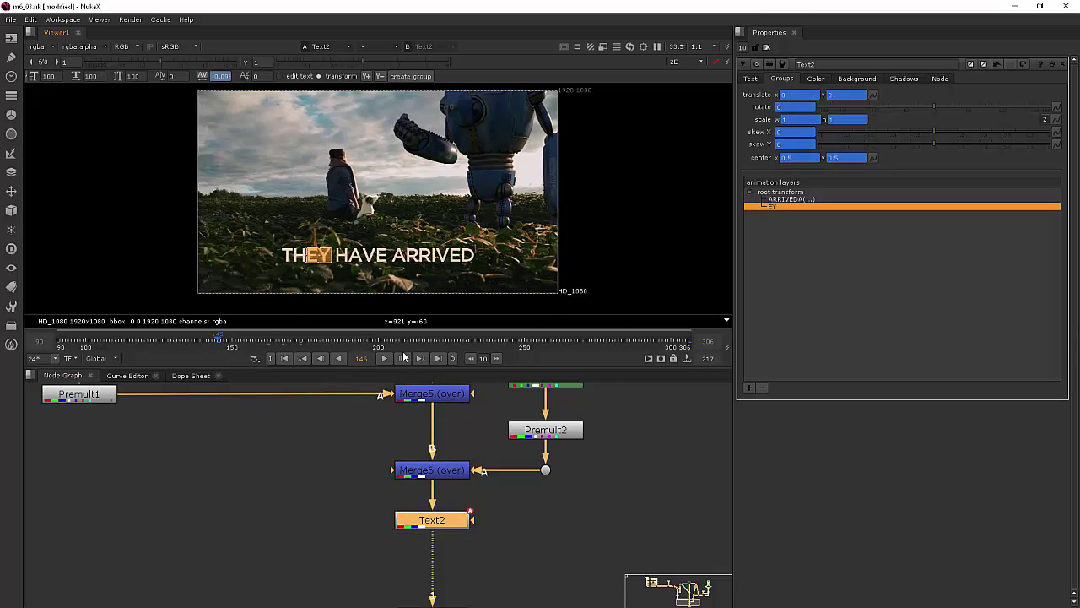
Move the V of HAVE up onto the robot's hand and the first R of ARRIVED beside the woman's head.
left_click(509, 258)
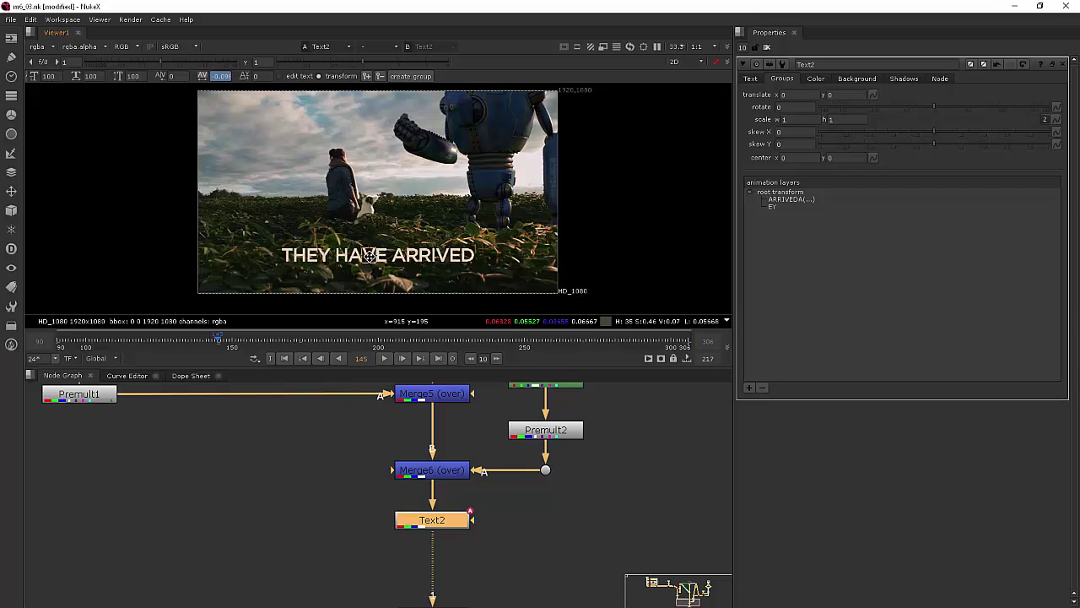
left_click_drag(369, 255, 434, 149)
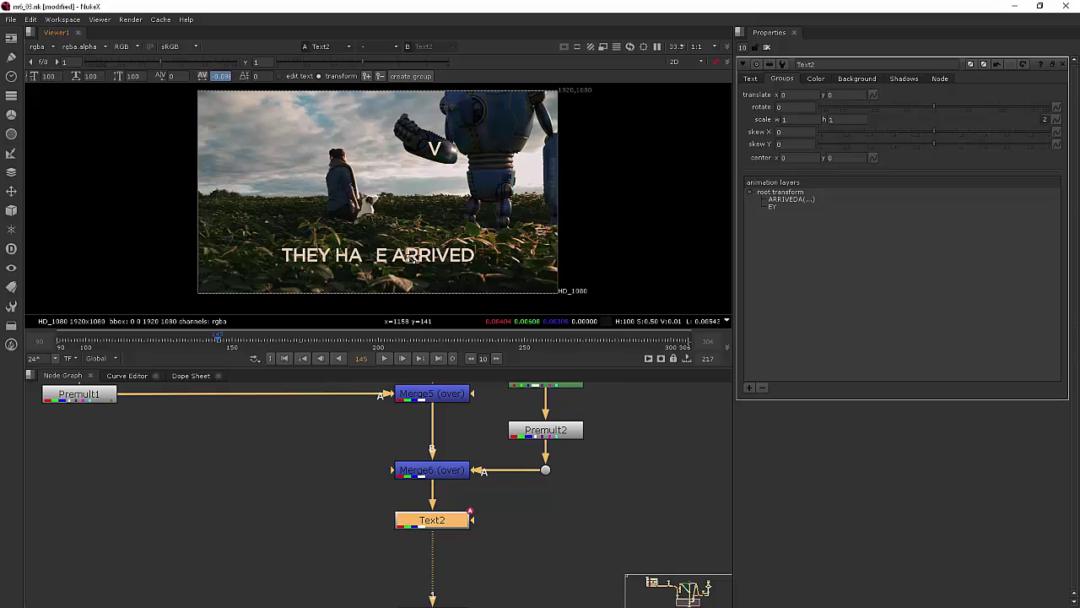
left_click_drag(409, 256, 359, 166)
left_click(434, 150)
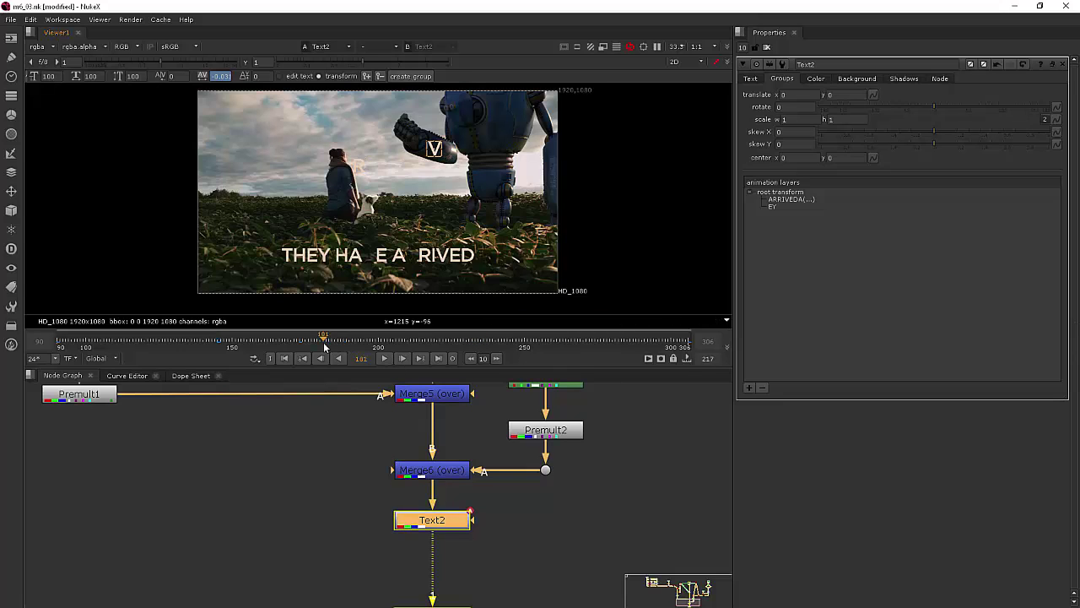
At frame 269, move the V of ARRIVED onto the robot's lower body, and move the D up and enlarge it.
left_click_drag(323, 342, 591, 342)
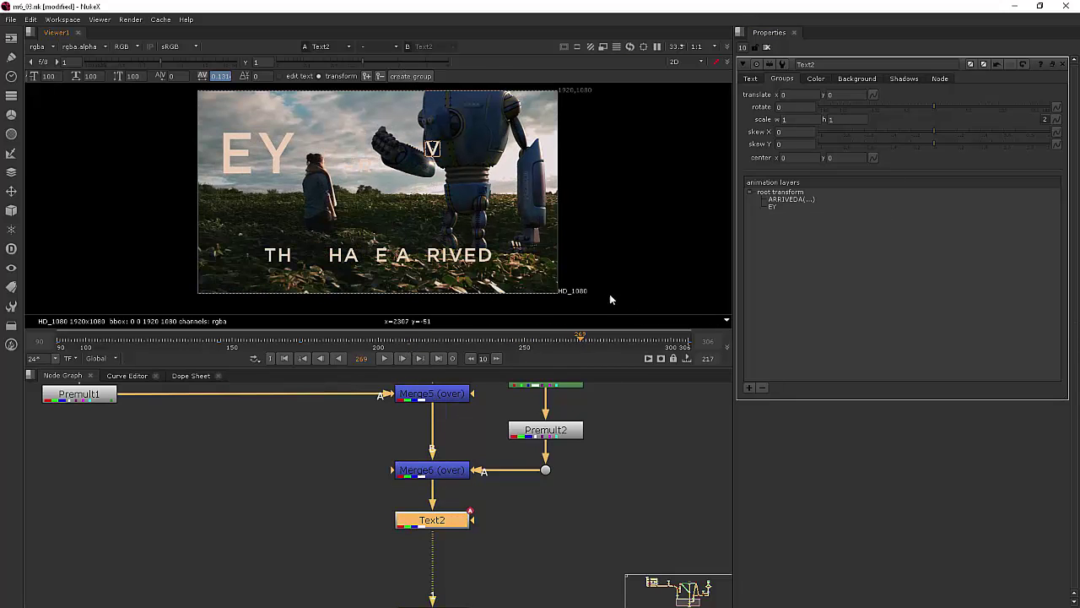
left_click(454, 257)
left_click_drag(455, 255, 476, 185)
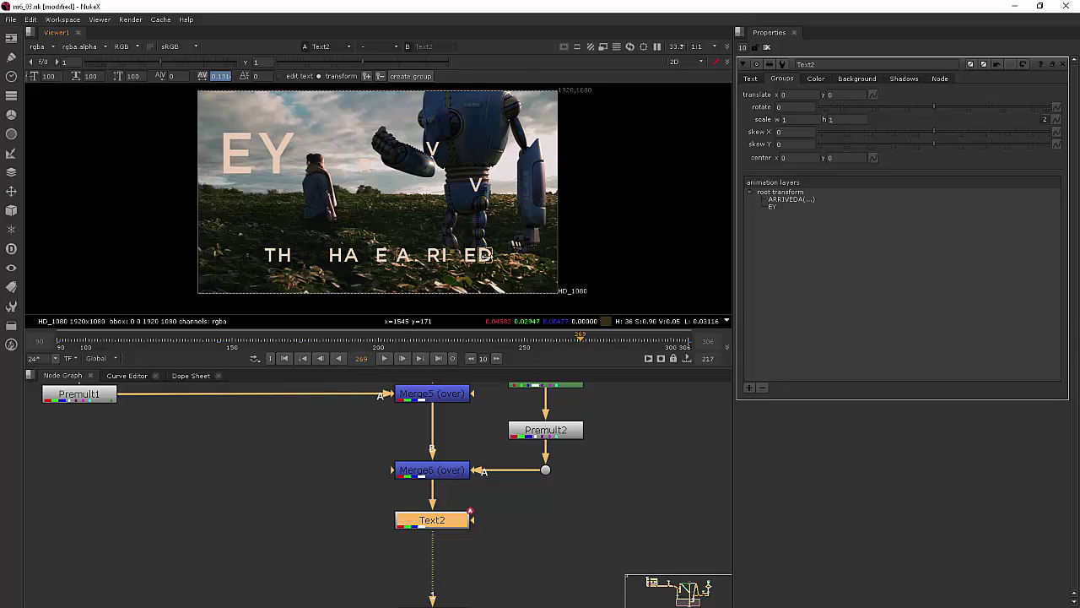
left_click_drag(485, 255, 464, 240)
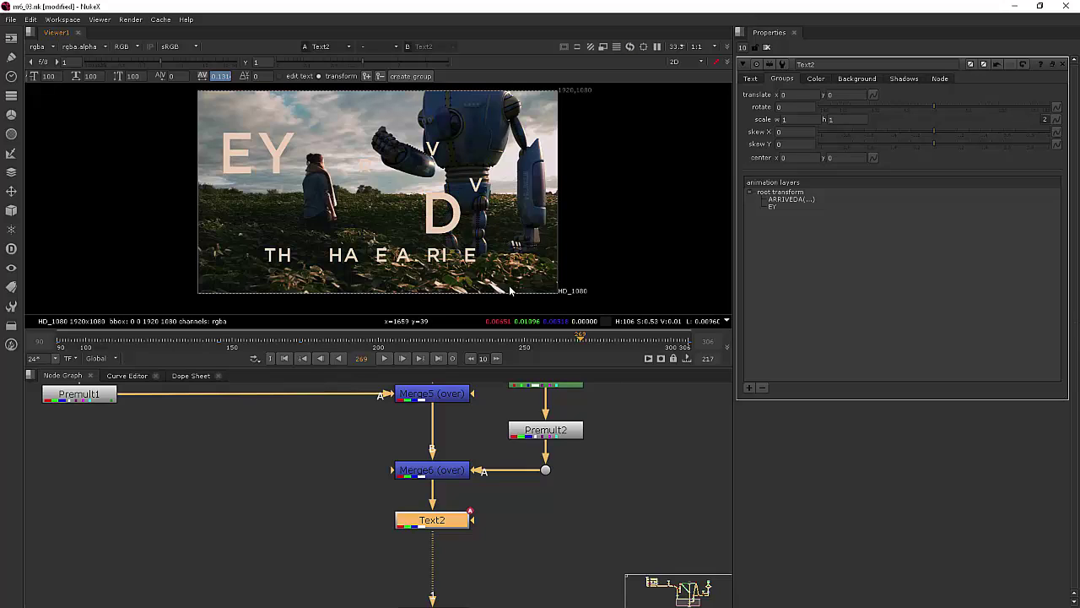
left_click(456, 215)
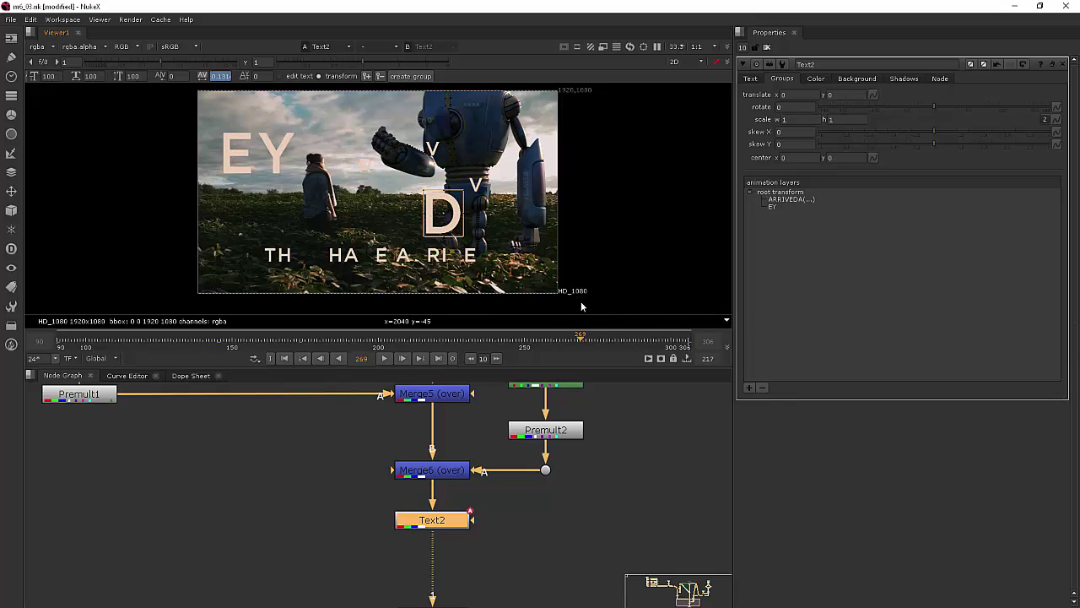